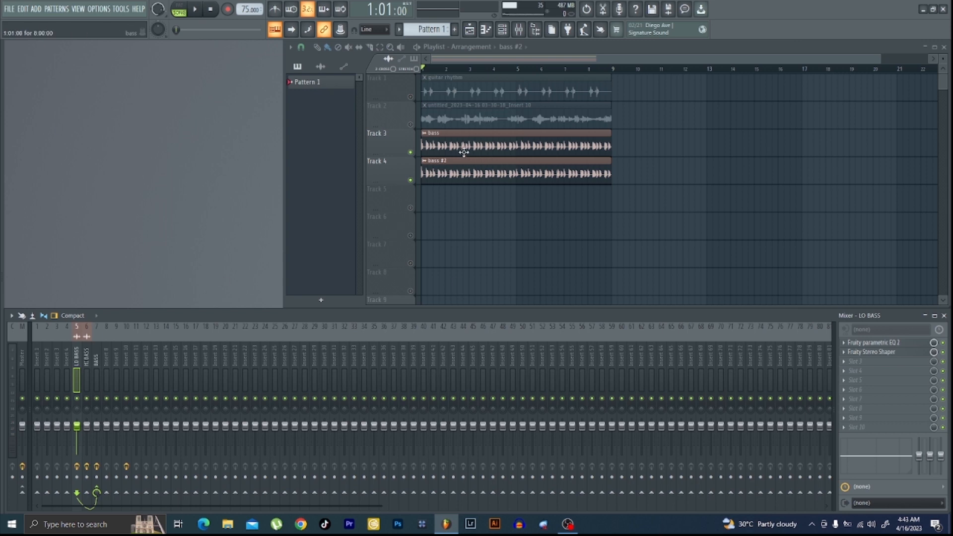
Audition the two bass tracks, and check the bass clip's channel settings from the channel rack
{"action": "key", "text": "space"}
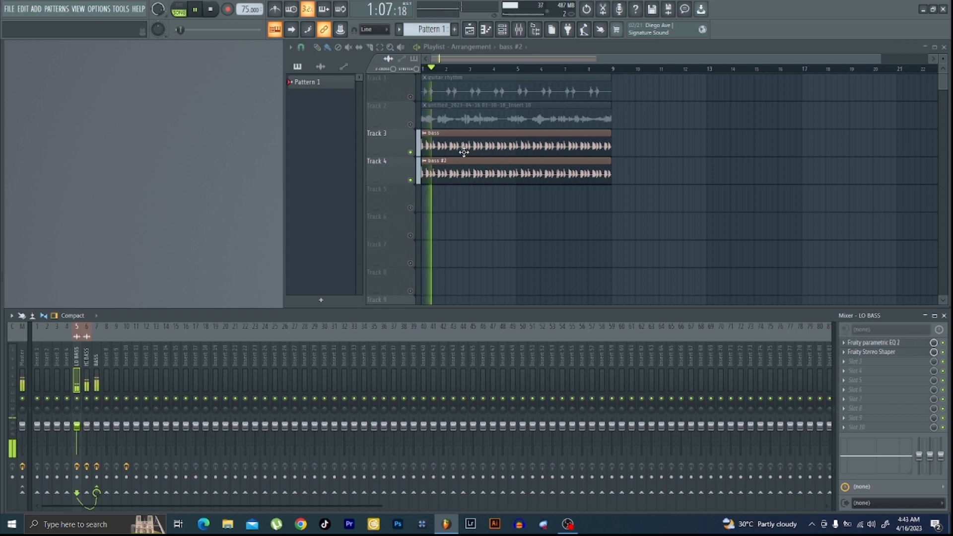
{"action": "key", "text": "space"}
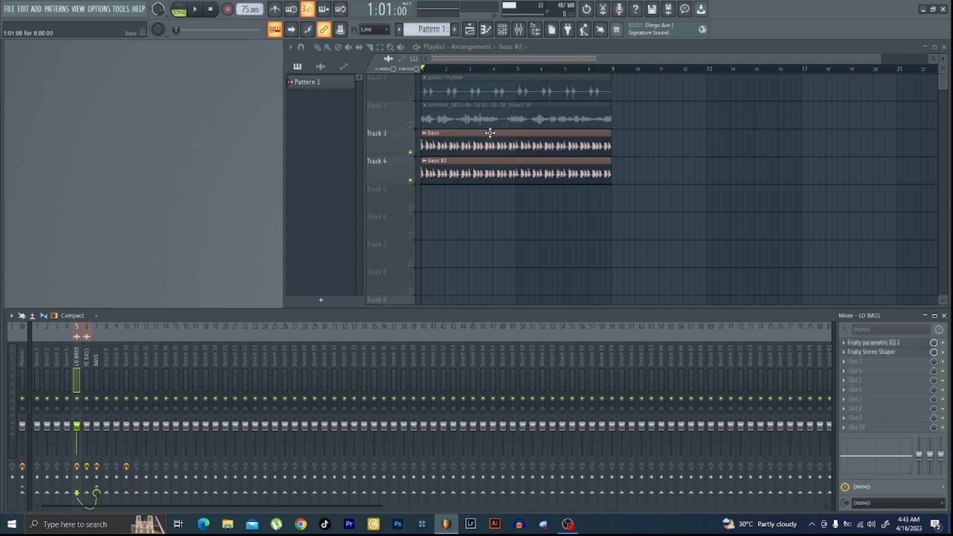
{"action": "left_click", "coordinate": [503, 30]}
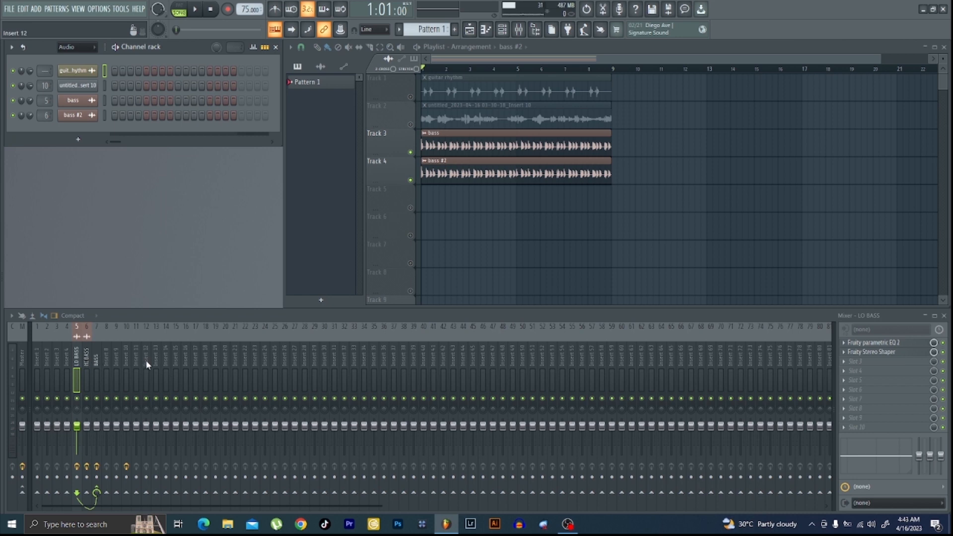
{"action": "left_click", "coordinate": [78, 101]}
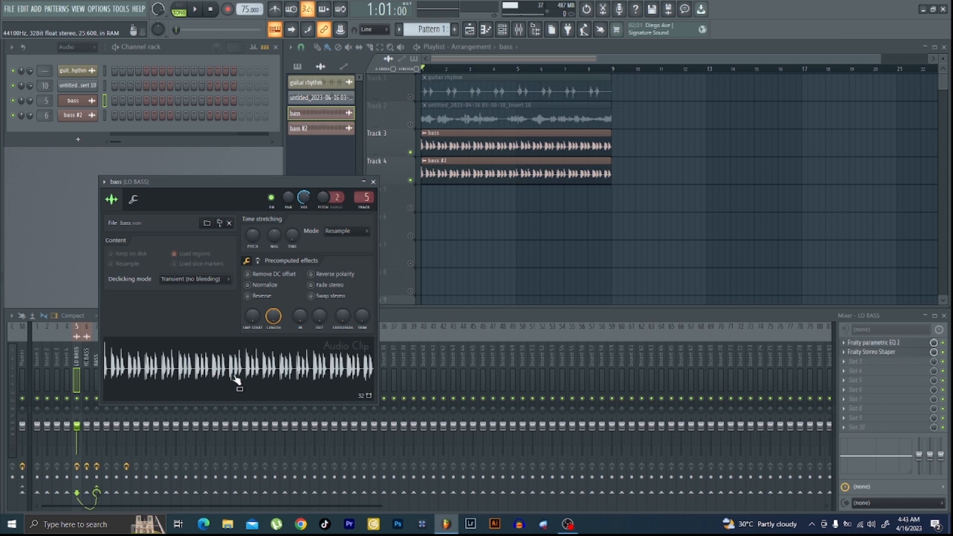
{"action": "left_click", "coordinate": [373, 181]}
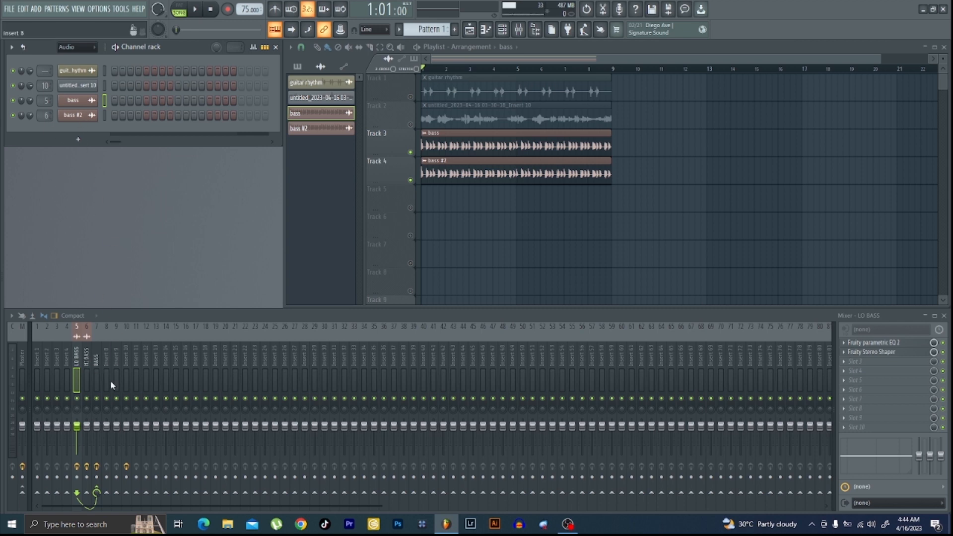
Inspect the Fruity Parametric EQ 2 curves on the LO BASS and HI BASS mixer tracks
{"action": "left_click", "coordinate": [887, 344]}
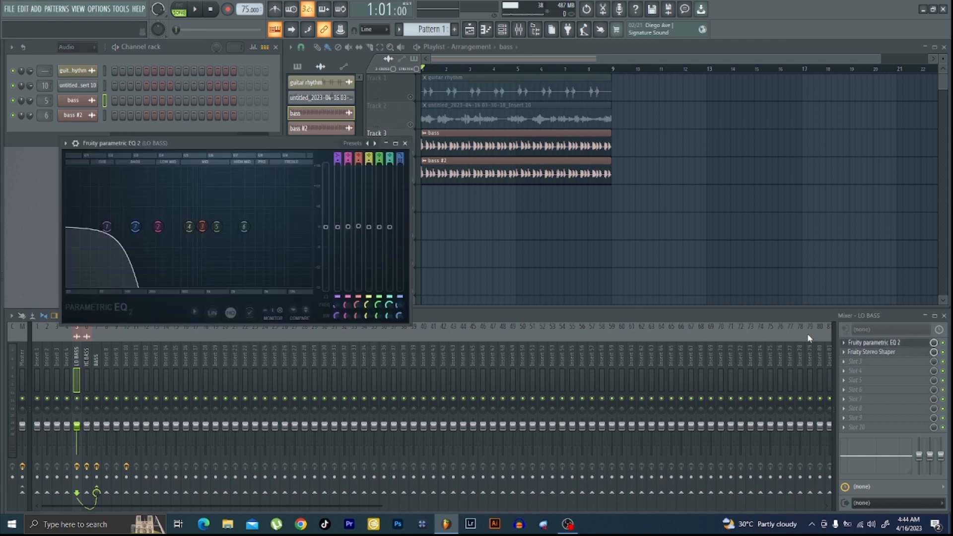
{"action": "left_click", "coordinate": [406, 144]}
{"action": "left_click", "coordinate": [86, 380]}
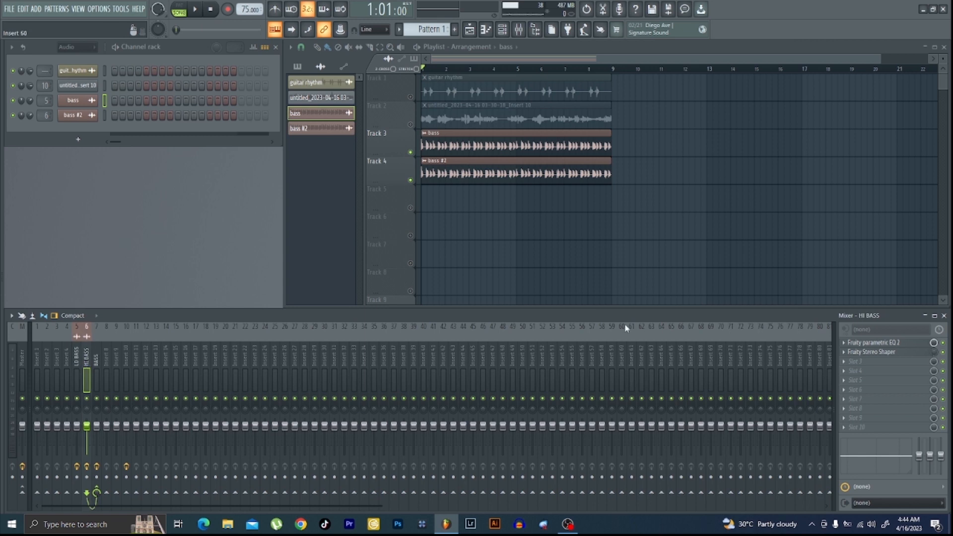
{"action": "left_click", "coordinate": [887, 344]}
{"action": "key", "text": "Escape"}
Examine the effects and routing of the LO BASS, HI BASS and BASS mixer tracks
{"action": "left_click", "coordinate": [77, 360]}
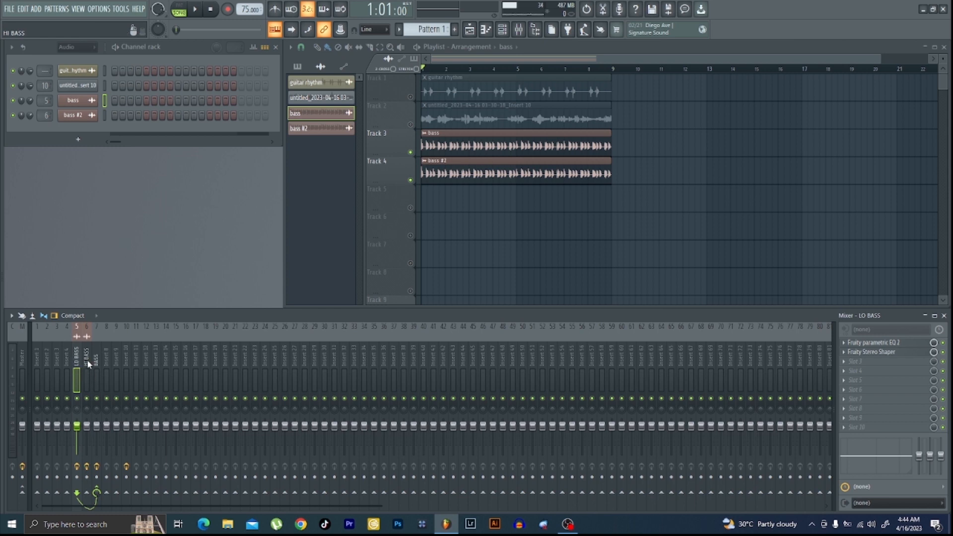
{"action": "left_click", "coordinate": [87, 364]}
{"action": "left_click", "coordinate": [79, 358]}
{"action": "left_click", "coordinate": [96, 362]}
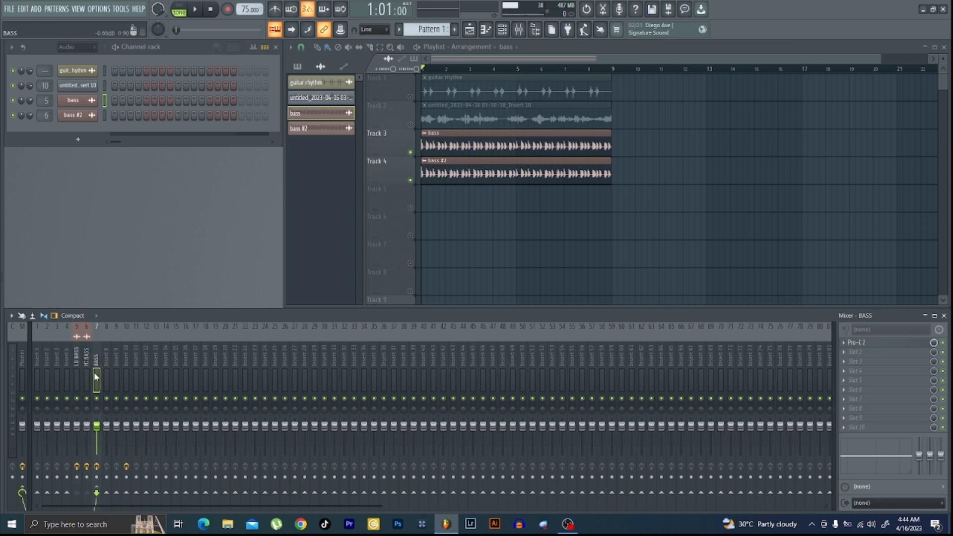
Mute the HI BASS mixer track and briefly play the song to audition LO BASS alone
{"action": "left_click", "coordinate": [78, 359]}
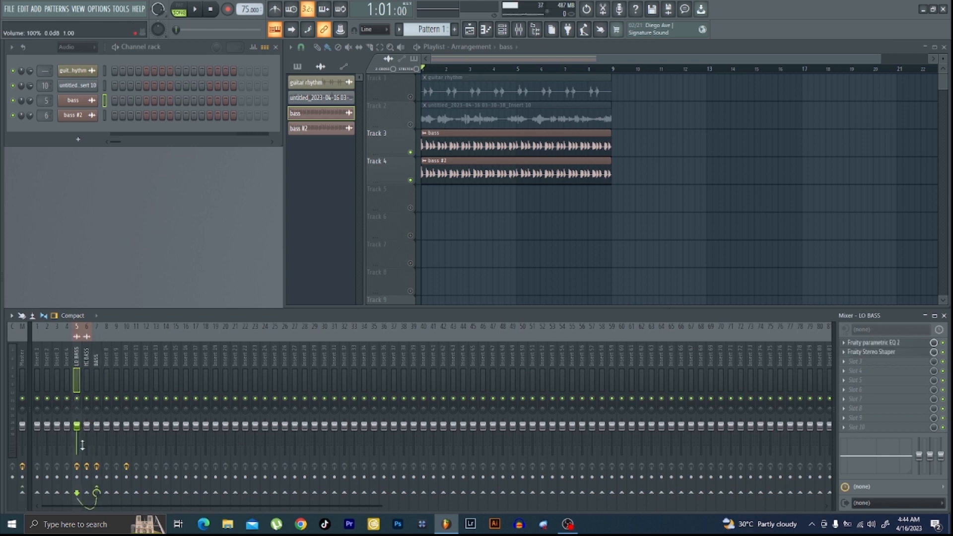
{"action": "left_click", "coordinate": [86, 398]}
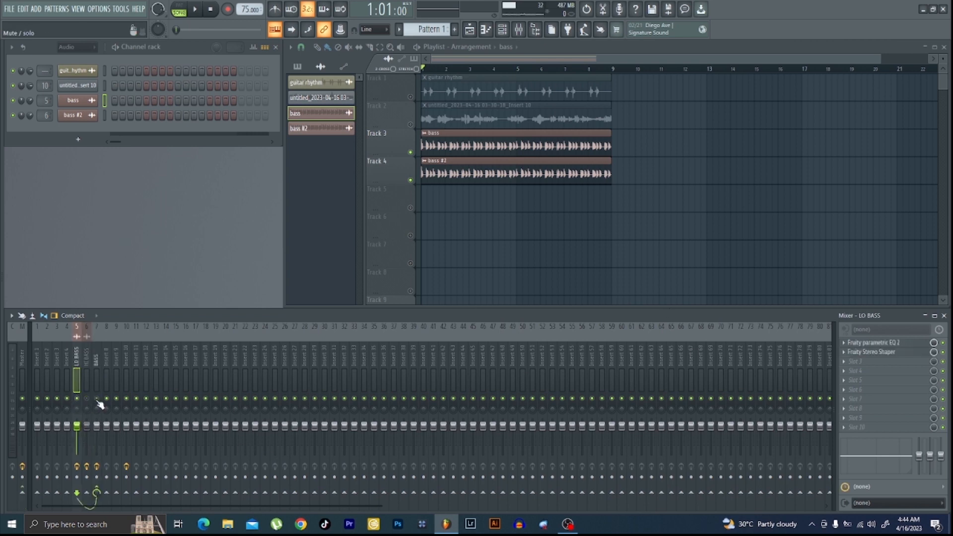
{"action": "left_click", "coordinate": [194, 12]}
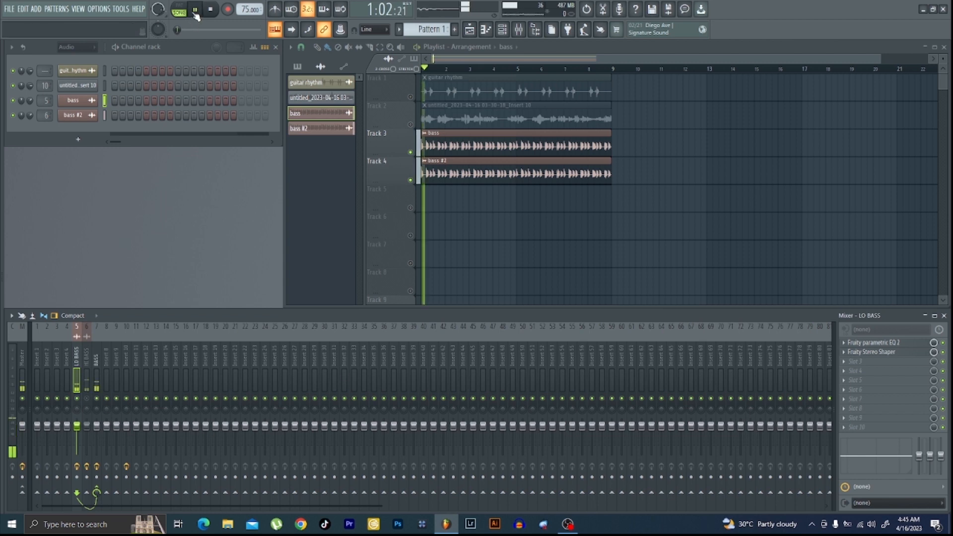
{"action": "left_click", "coordinate": [211, 10]}
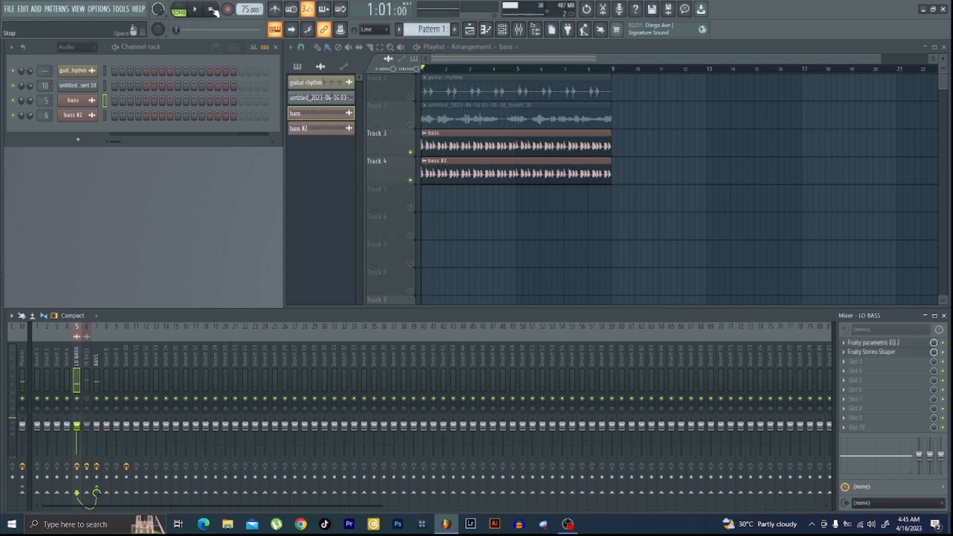
Examine the low-pass curve in the LO BASS Fruity Parametric EQ 2 at an enlarged window size
{"action": "left_click", "coordinate": [895, 343]}
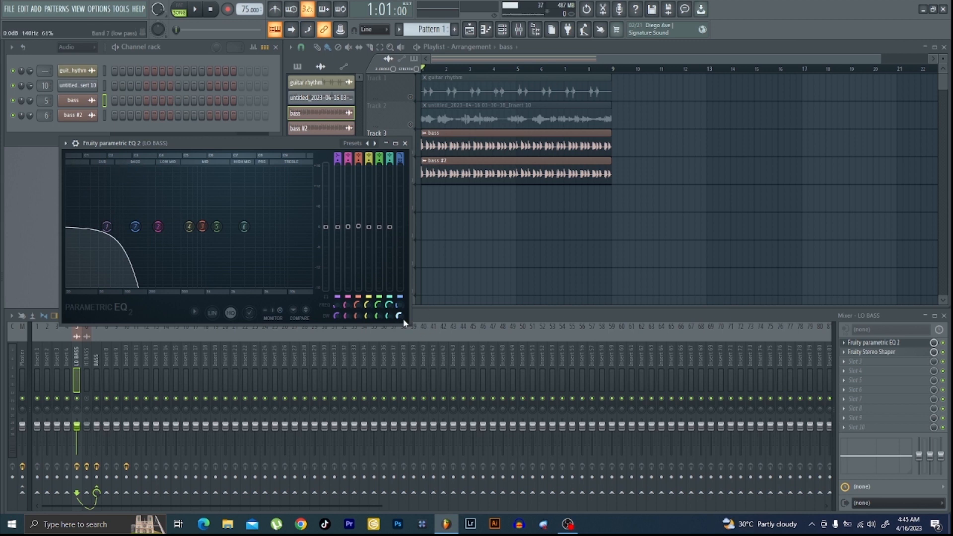
{"action": "left_click_drag", "start_coordinate": [404, 319], "coordinate": [711, 474]}
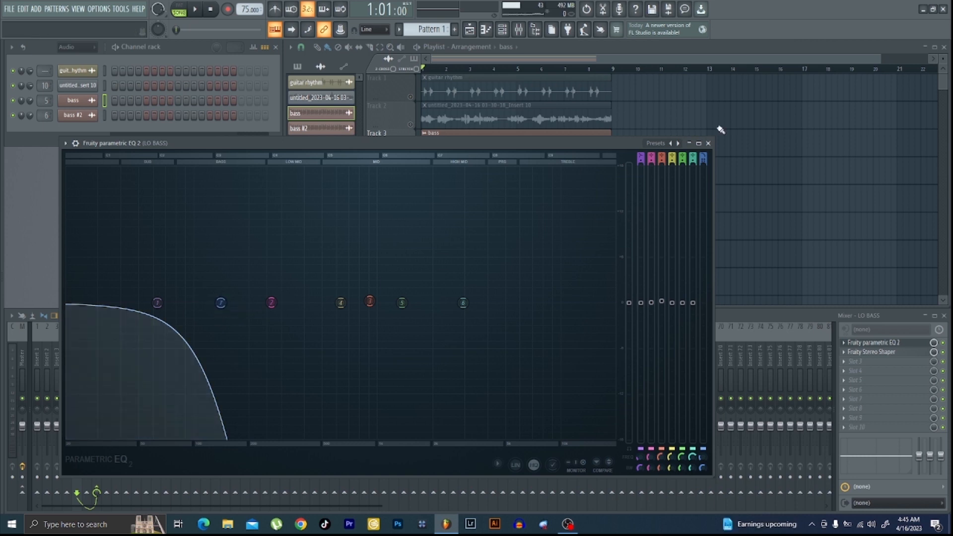
{"action": "left_click", "coordinate": [708, 143]}
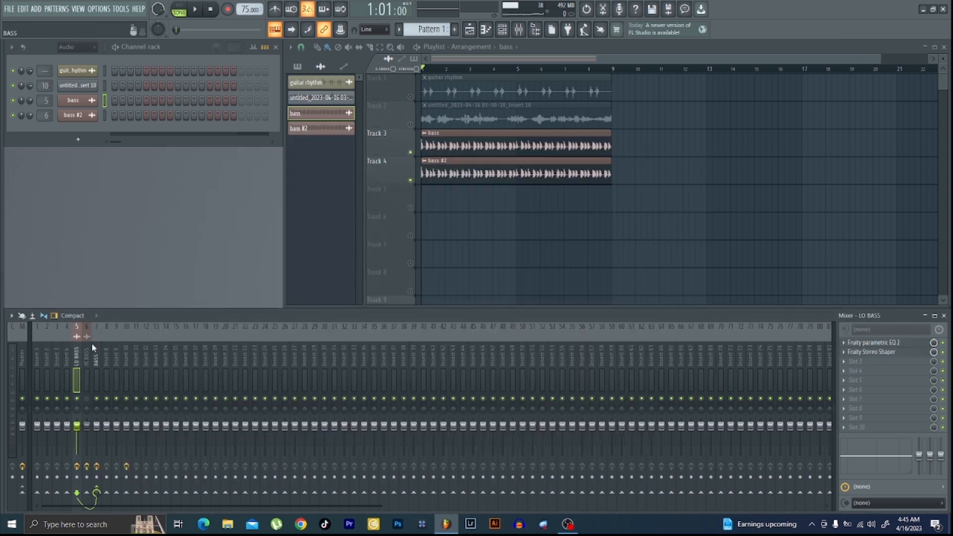
Display the HI BASS Fruity Parametric EQ 2 and isolate HI BASS by muting the LO BASS mixer track
{"action": "left_click", "coordinate": [89, 370]}
{"action": "left_click", "coordinate": [872, 344]}
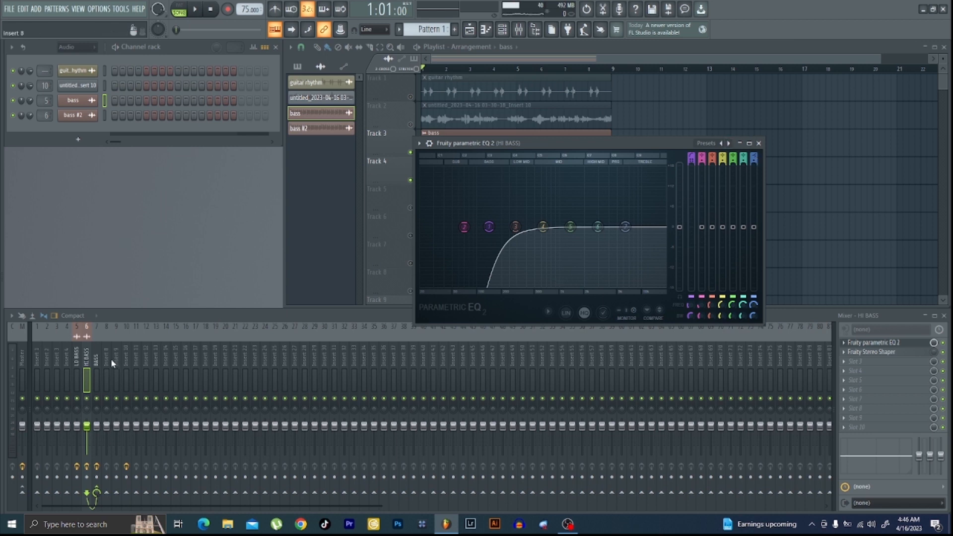
{"action": "left_click", "coordinate": [86, 358]}
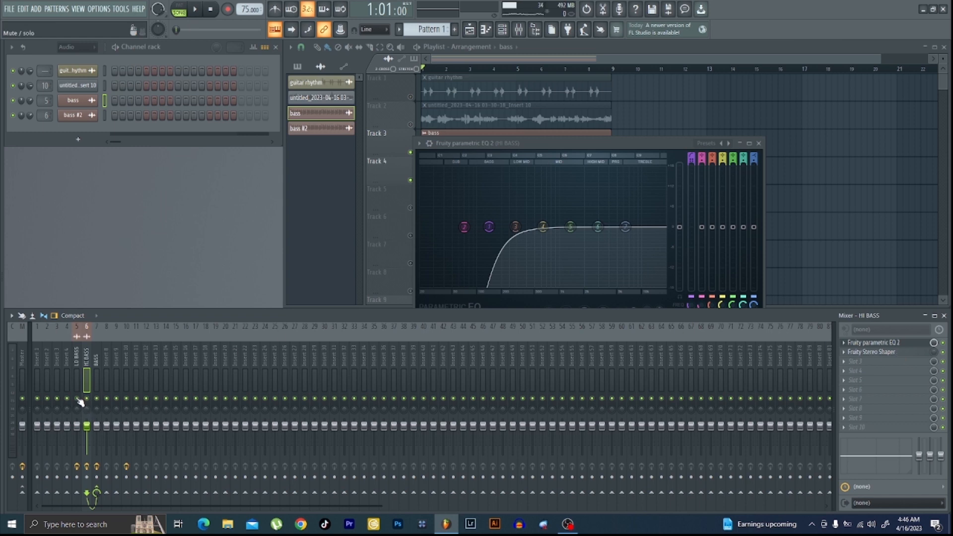
{"action": "left_click", "coordinate": [77, 399]}
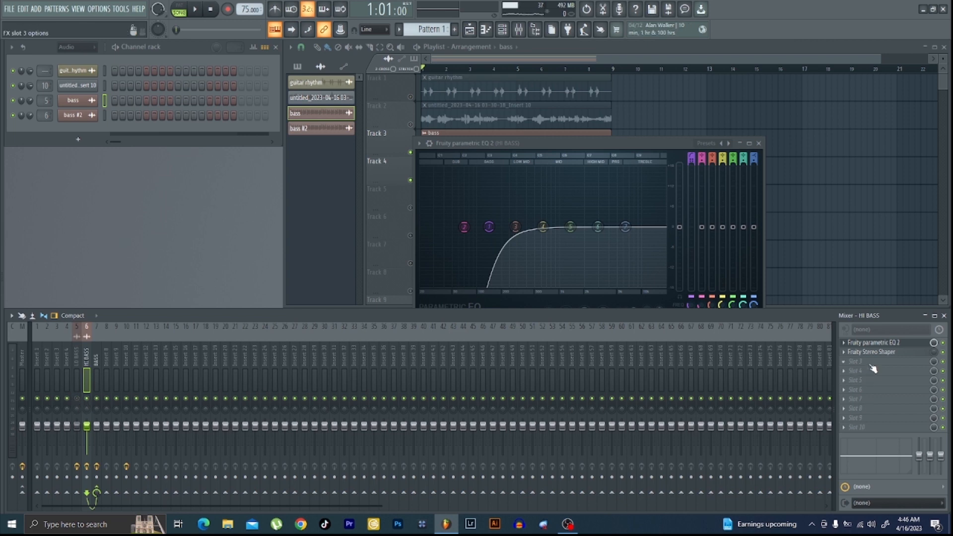
Apply a Stereoize preset to the Fruity Stereo Shaper on the HI BASS mixer track
{"action": "left_click", "coordinate": [904, 352]}
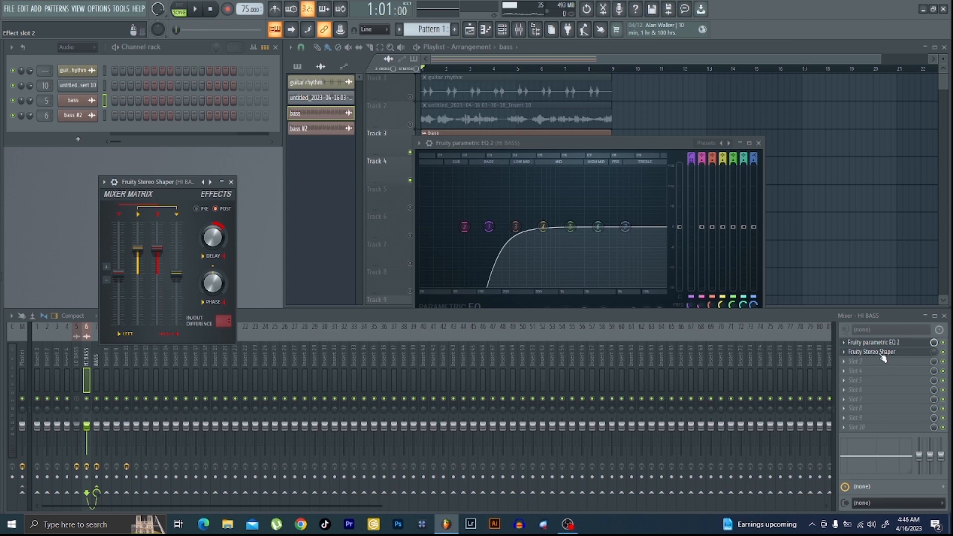
{"action": "right_click", "coordinate": [209, 184]}
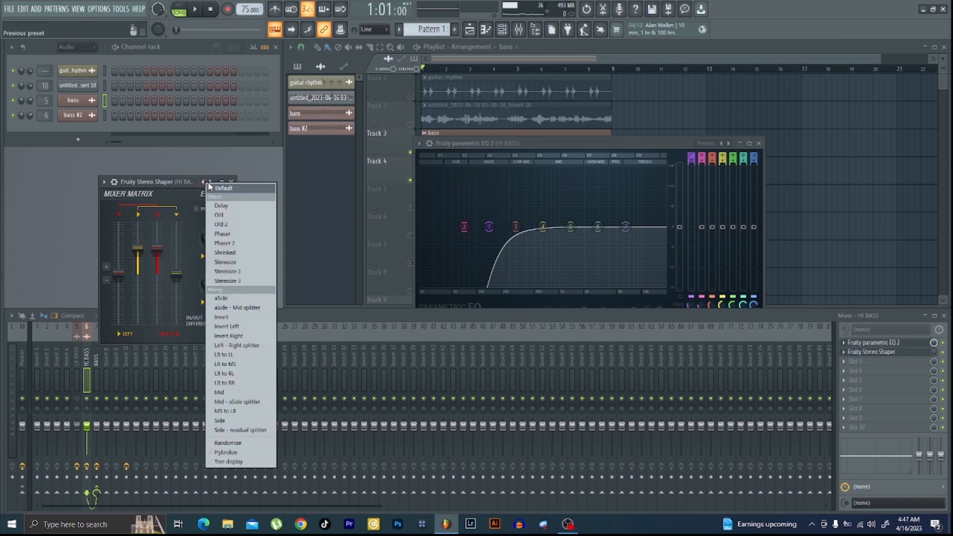
{"action": "left_click", "coordinate": [245, 276]}
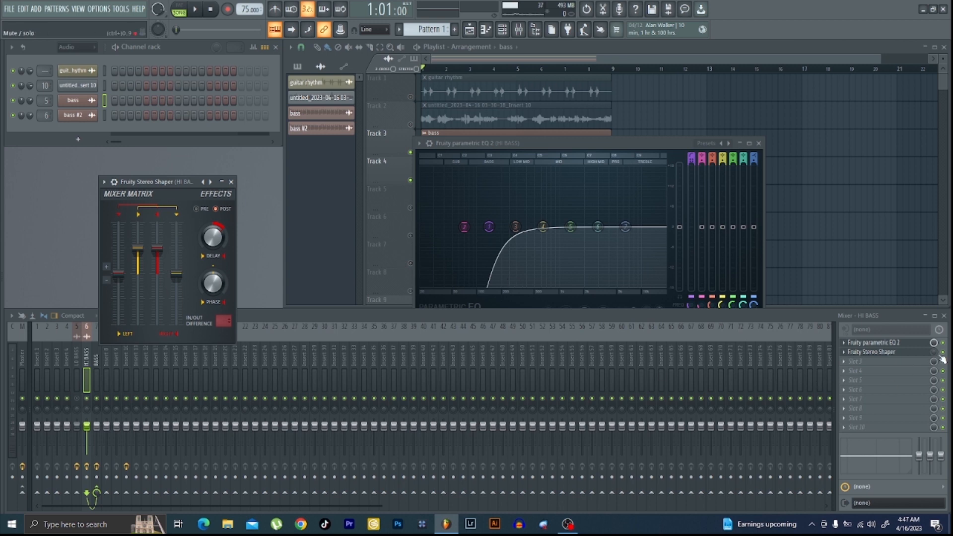
Compare HI BASS with and without the Fruity Stereo Shaper during playback, and set the effect's mix level to 100%
{"action": "key", "text": "space"}
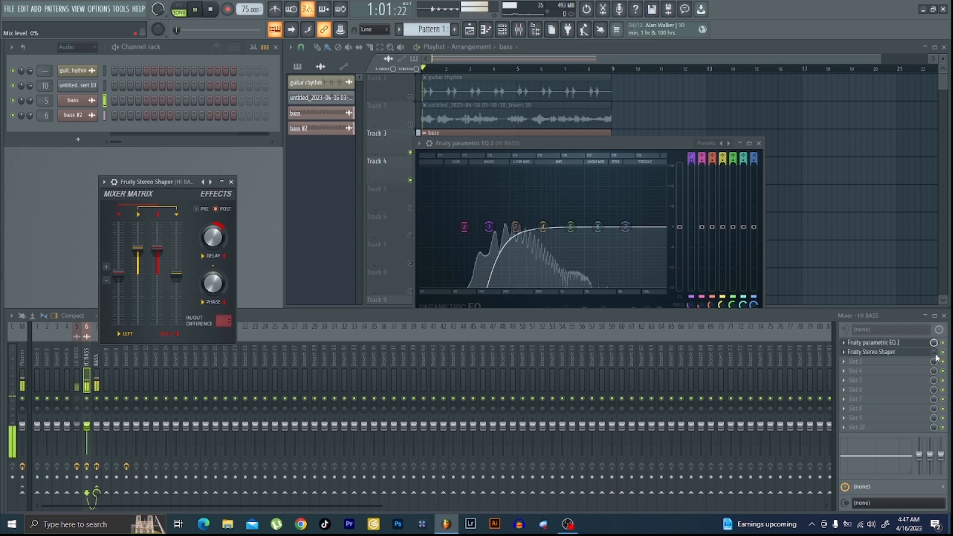
{"action": "left_click_drag", "start_coordinate": [933, 353], "coordinate": [933, 352]}
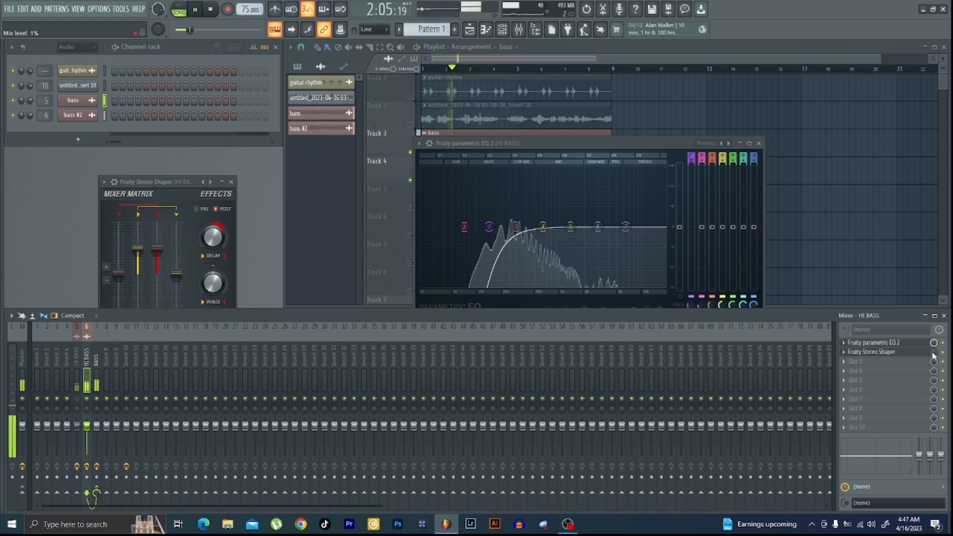
{"action": "key", "text": "space"}
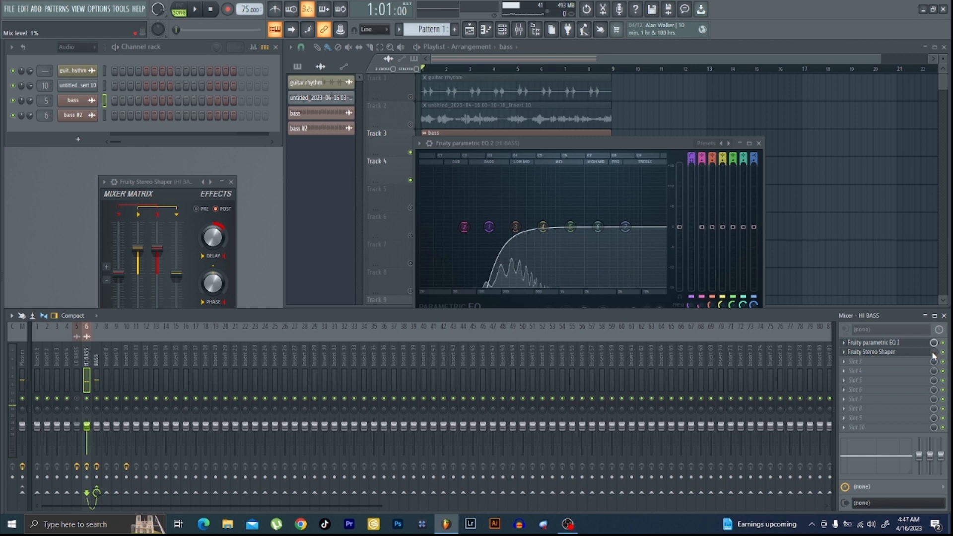
{"action": "key", "text": "space"}
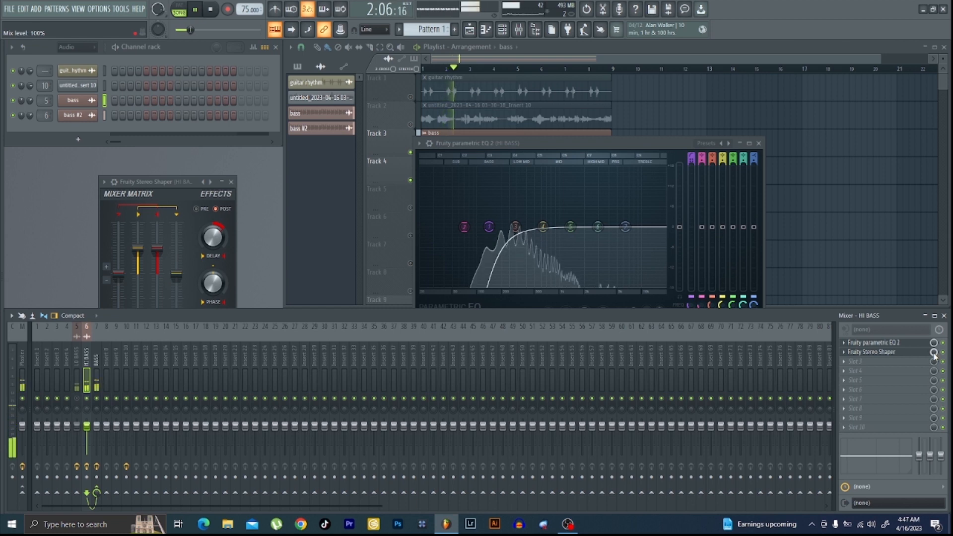
{"action": "key", "text": "space"}
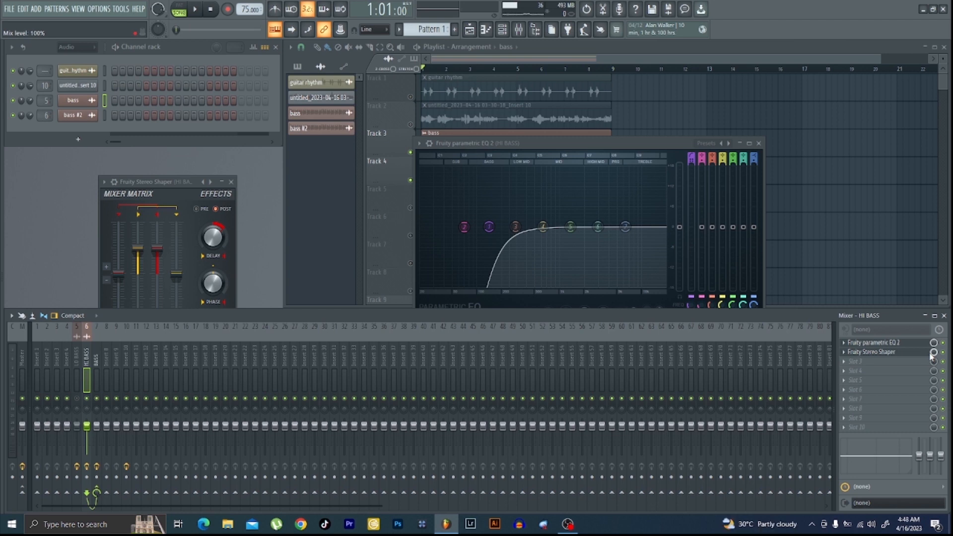
Isolate LO BASS by unmuting it and muting HI BASS, and enlarge the mixer to show its stereo separation control
{"action": "left_click", "coordinate": [77, 358]}
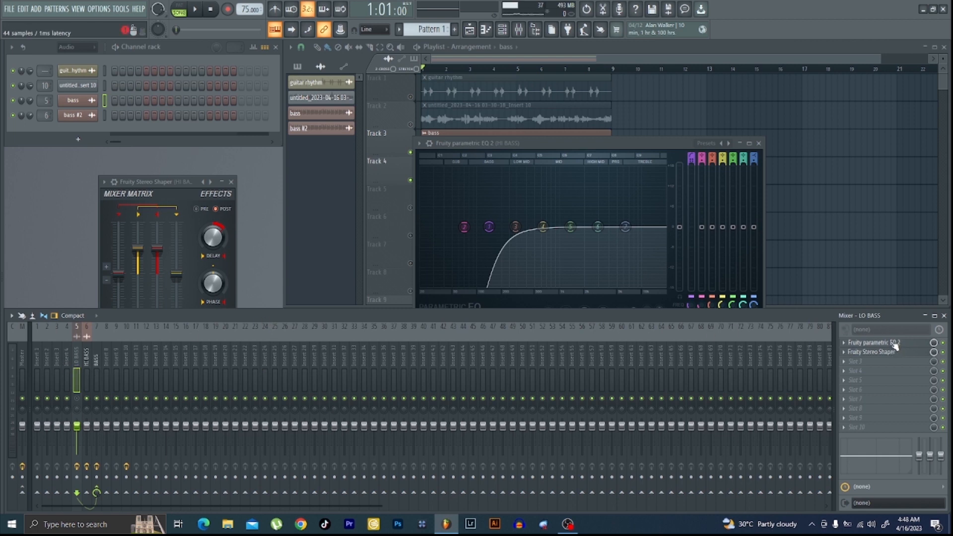
{"action": "left_click", "coordinate": [88, 400]}
{"action": "left_click", "coordinate": [76, 398]}
{"action": "left_click", "coordinate": [133, 444]}
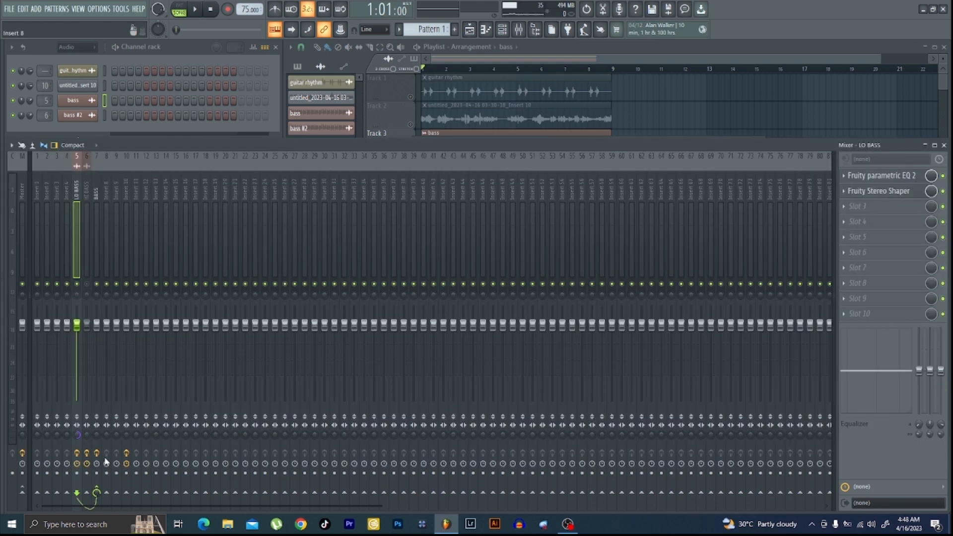
{"action": "mouse_move", "coordinate": [75, 434]}
{"action": "left_mouse_down"}
{"action": "mouse_move", "coordinate": [75, 421]}
{"action": "mouse_move", "coordinate": [75, 437]}
{"action": "left_mouse_up"}
Apply the Mid preset to the Fruity Stereo Shaper on the LO BASS mixer track and close the plugin
{"action": "left_click", "coordinate": [906, 197]}
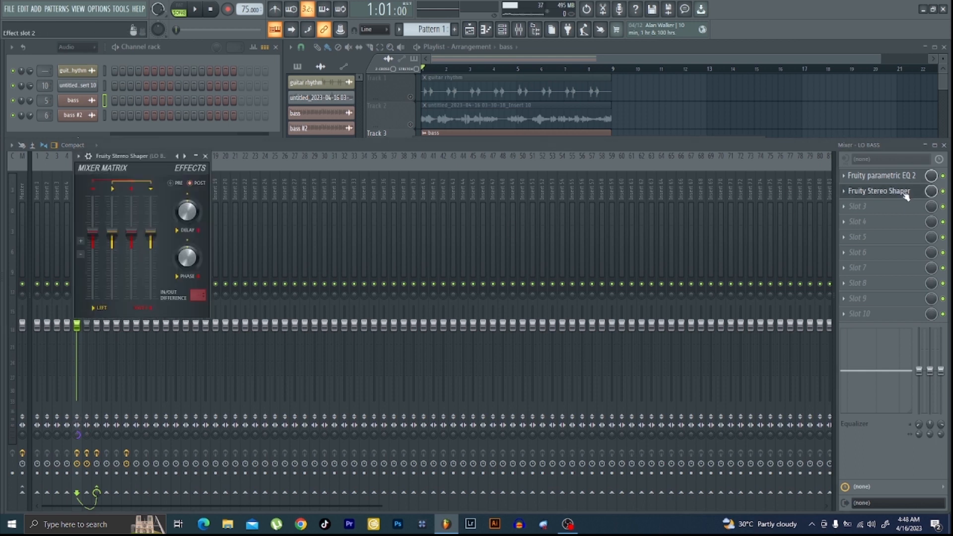
{"action": "right_click", "coordinate": [191, 157]}
{"action": "left_click", "coordinate": [211, 371]}
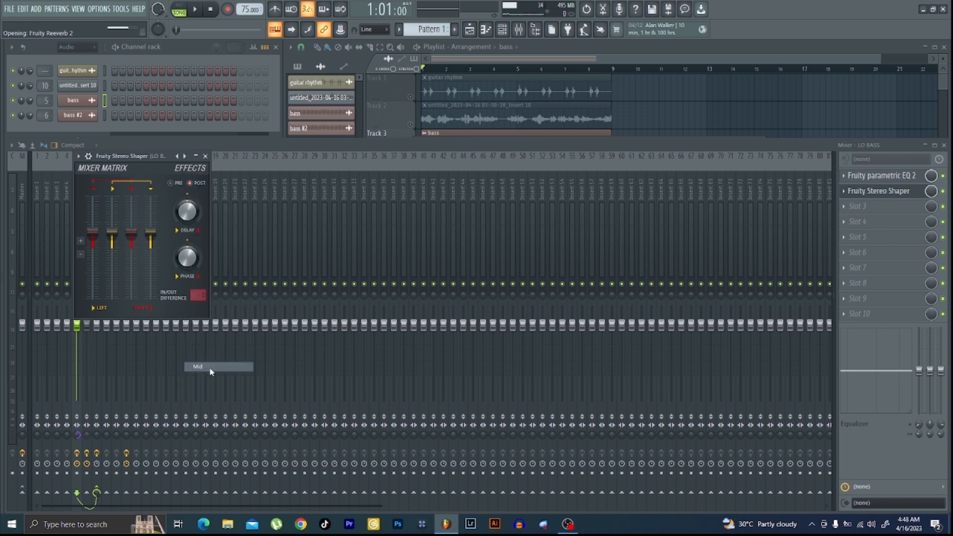
{"action": "left_click", "coordinate": [205, 156]}
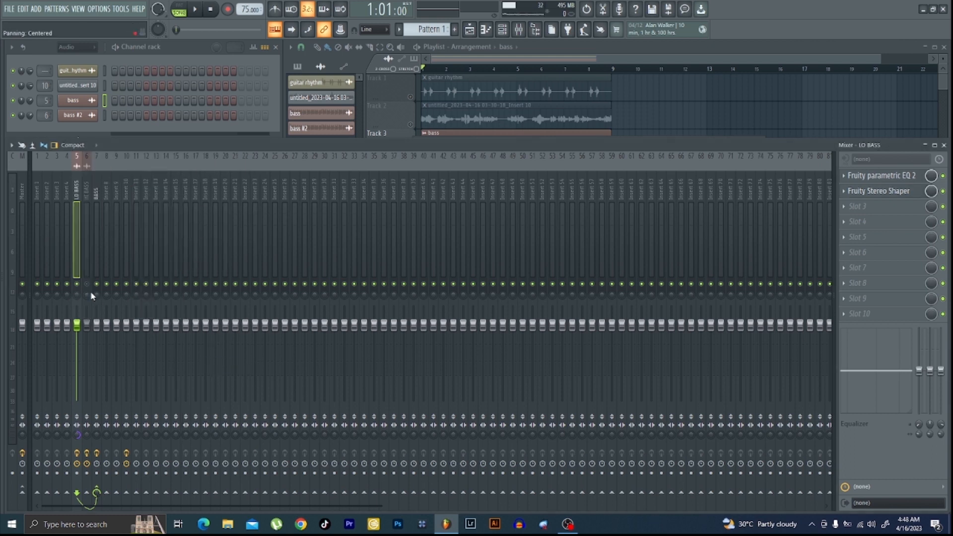
Play LO BASS on its own, unmute HI BASS and play both bass layers together
{"action": "key", "text": "space"}
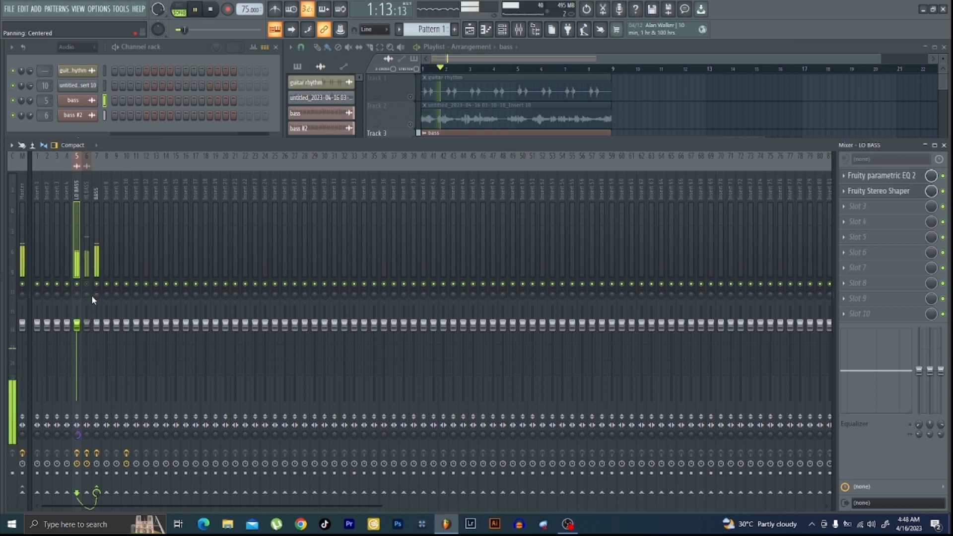
{"action": "key", "text": "space"}
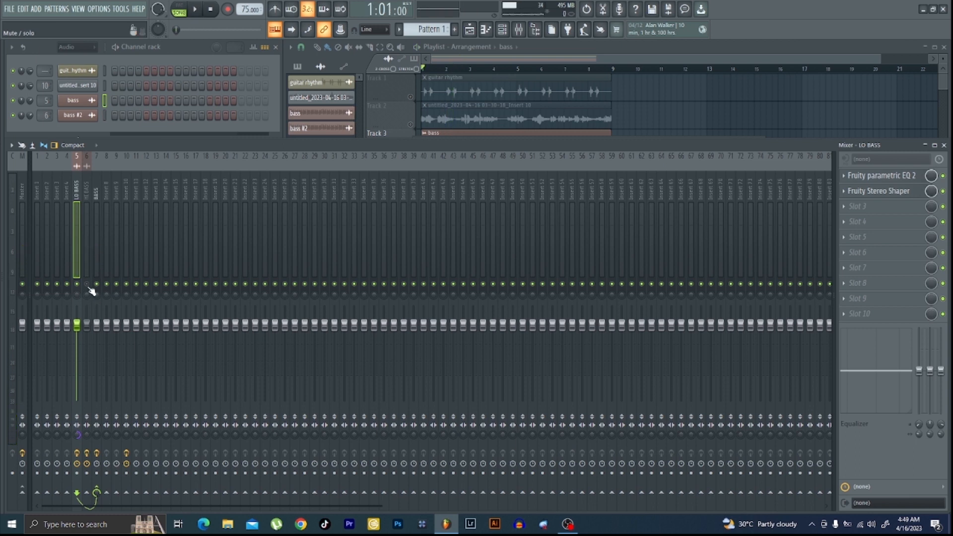
{"action": "left_click", "coordinate": [88, 285]}
{"action": "key", "text": "space"}
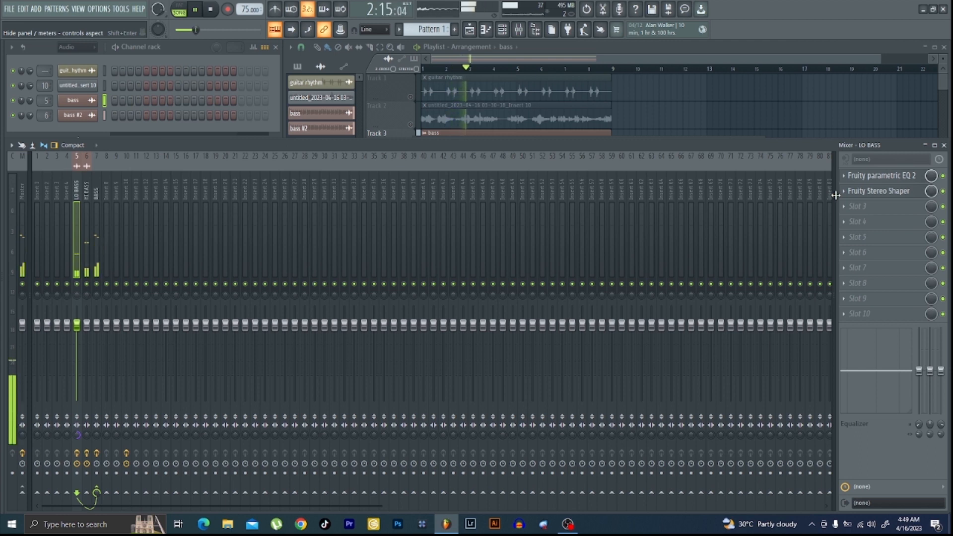
Stop playback, audition the bass with the LO BASS fader raised, and reset that fader to its default level
{"action": "key", "text": "space"}
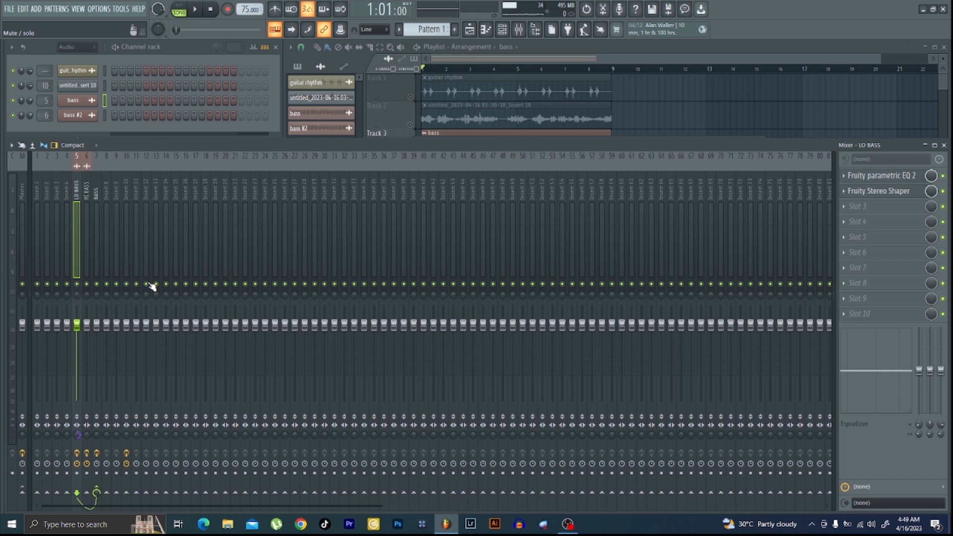
{"action": "left_click_drag", "start_coordinate": [78, 330], "coordinate": [87, 305]}
{"action": "key", "text": "space"}
{"action": "key", "text": "space"}
{"action": "right_click", "coordinate": [78, 325]}
{"action": "left_click", "coordinate": [92, 330]}
Audition the bass with the HI BASS fader raised, and reset that fader to its default level
{"action": "key", "text": "space"}
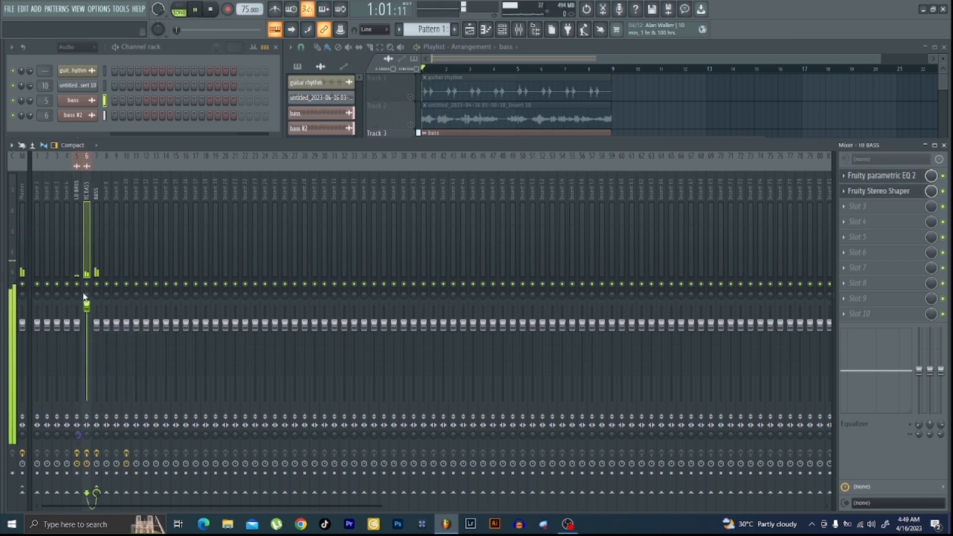
{"action": "right_click", "coordinate": [87, 305]}
{"action": "left_click", "coordinate": [100, 314]}
{"action": "key", "text": "space"}
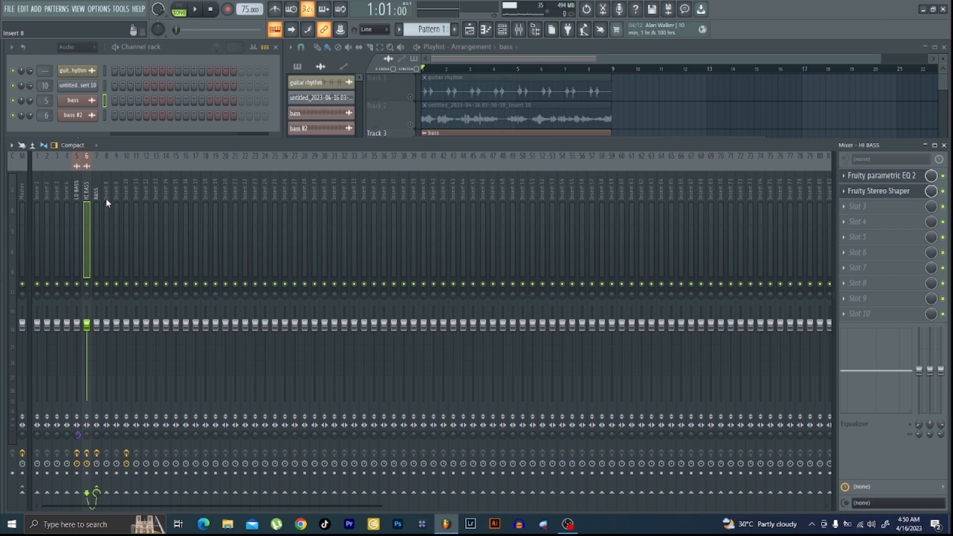
Inspect the Pro-C 2 compressor on the combined BASS mixer track and close it
{"action": "left_click", "coordinate": [78, 195]}
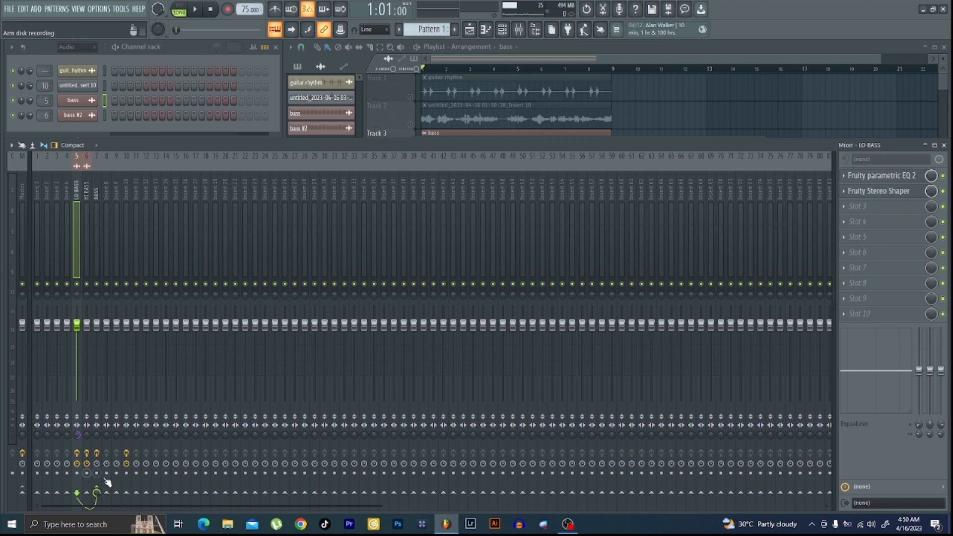
{"action": "left_click", "coordinate": [96, 199]}
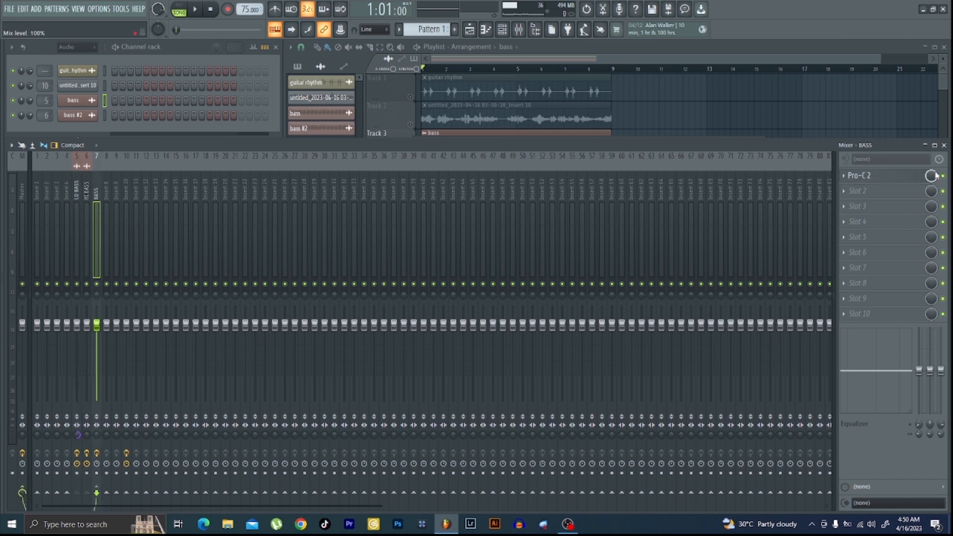
{"action": "left_click", "coordinate": [887, 179]}
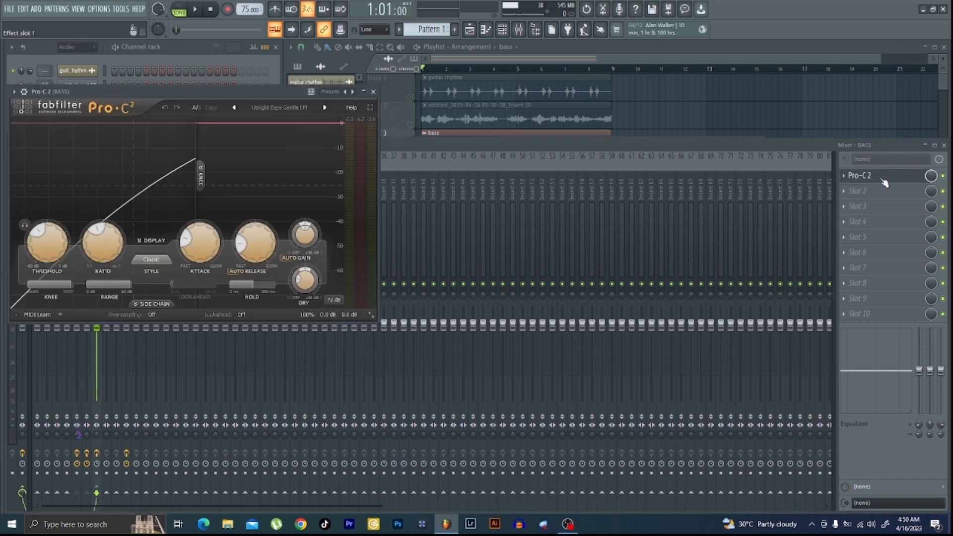
{"action": "left_click", "coordinate": [373, 92]}
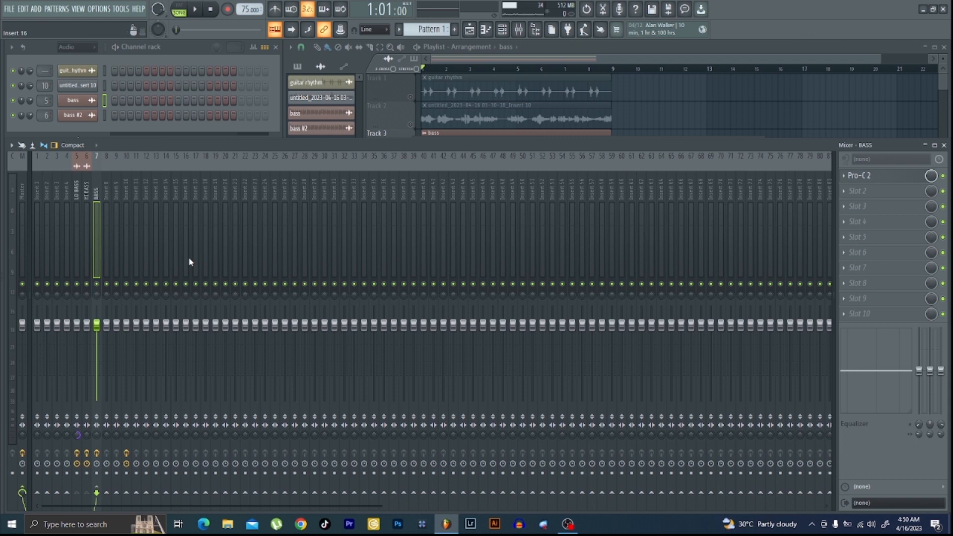
Add a second Fruity Parametric EQ 2 in slot 3 of the HI BASS mixer track, moving its window clear of the mixer tracks
{"action": "left_click", "coordinate": [87, 193]}
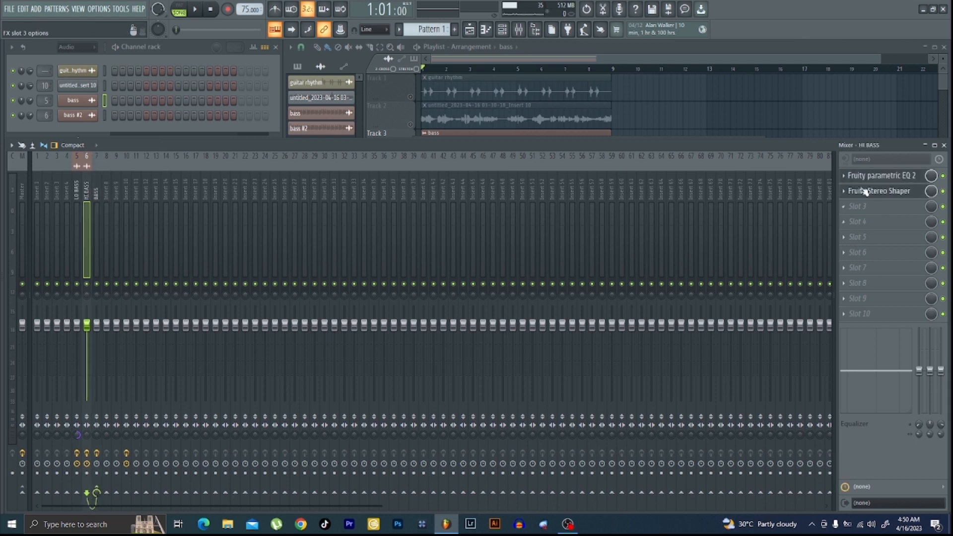
{"action": "left_click", "coordinate": [837, 204]}
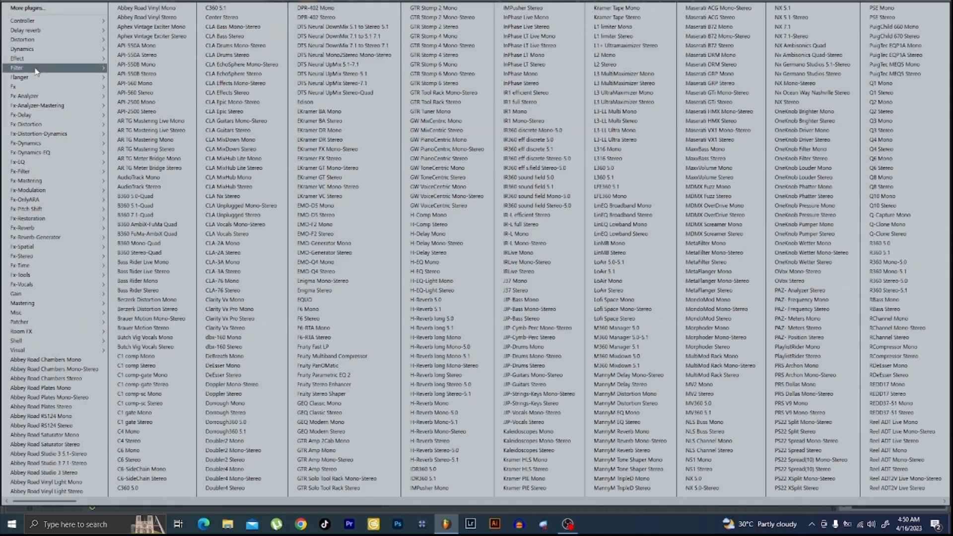
{"action": "mouse_move", "coordinate": [35, 68]}
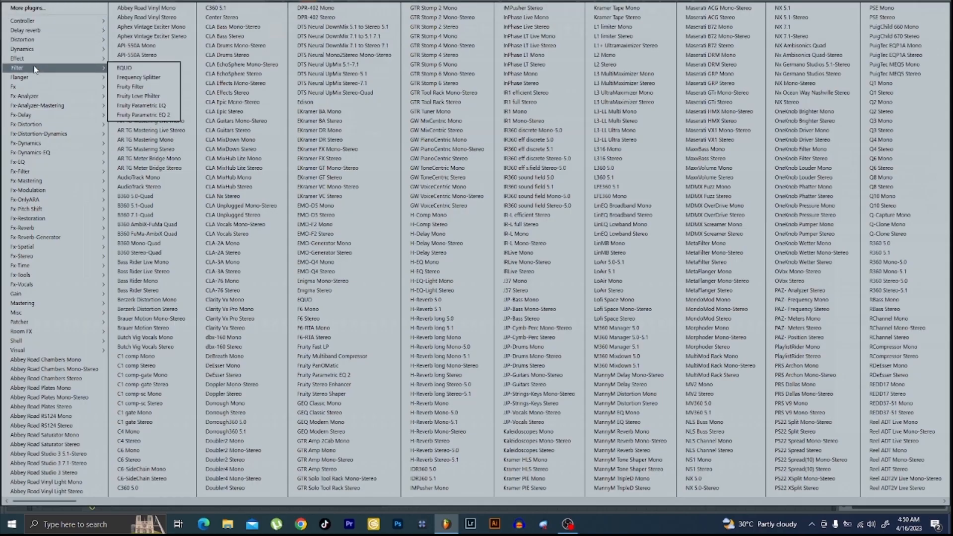
{"action": "left_click", "coordinate": [149, 115]}
{"action": "left_click_drag", "start_coordinate": [225, 92], "coordinate": [537, 199]}
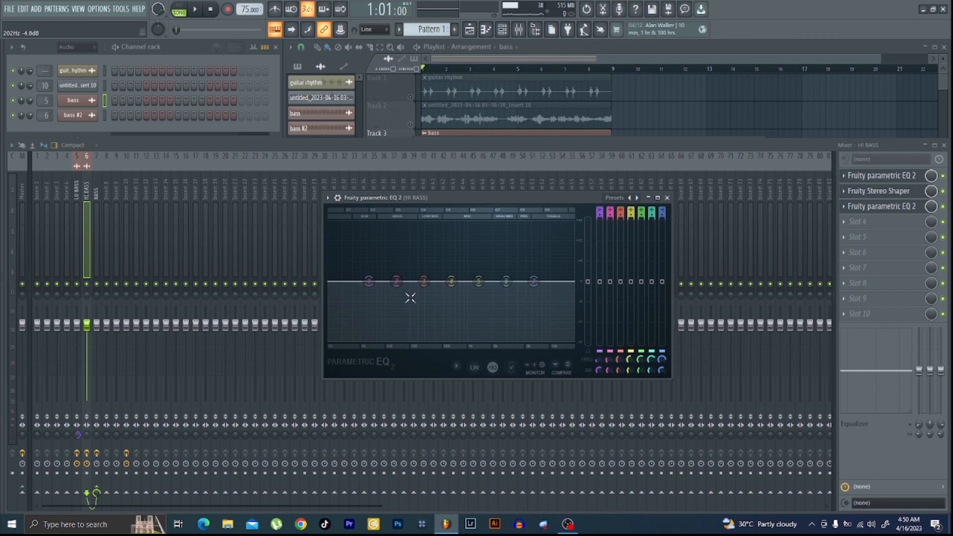
Boost the midrange with band 4 of the new HI BASS equalizer and audition it in playback
{"action": "left_click_drag", "start_coordinate": [457, 284], "coordinate": [470, 260]}
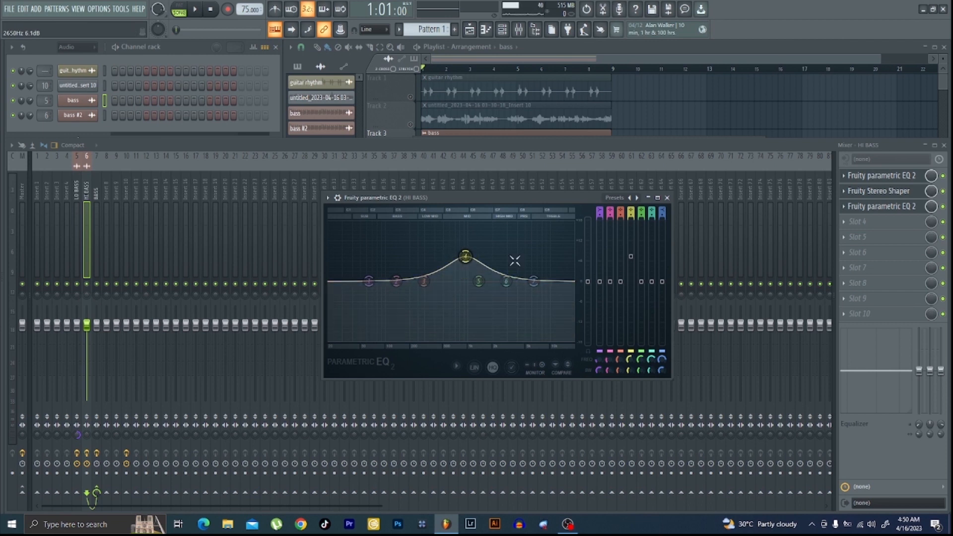
{"action": "key", "text": "space"}
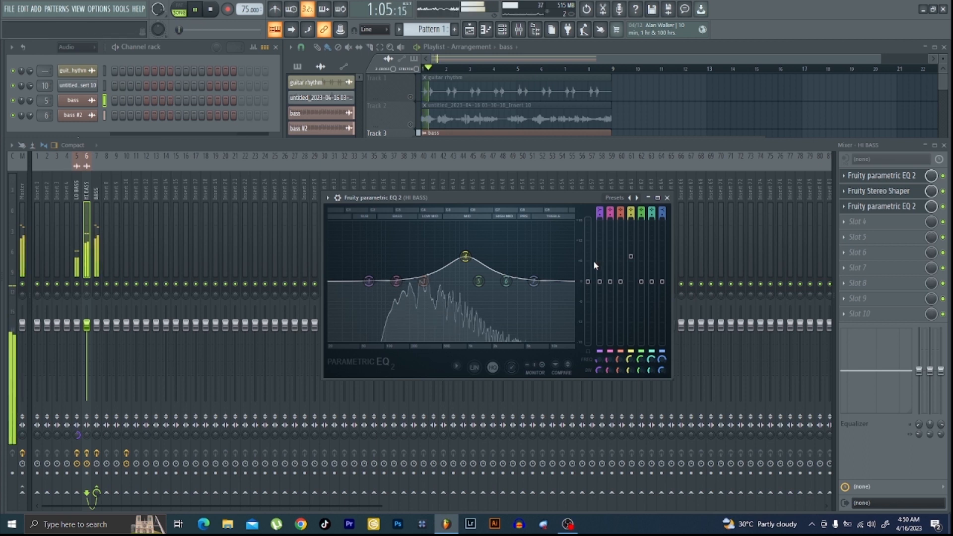
{"action": "key", "text": "space"}
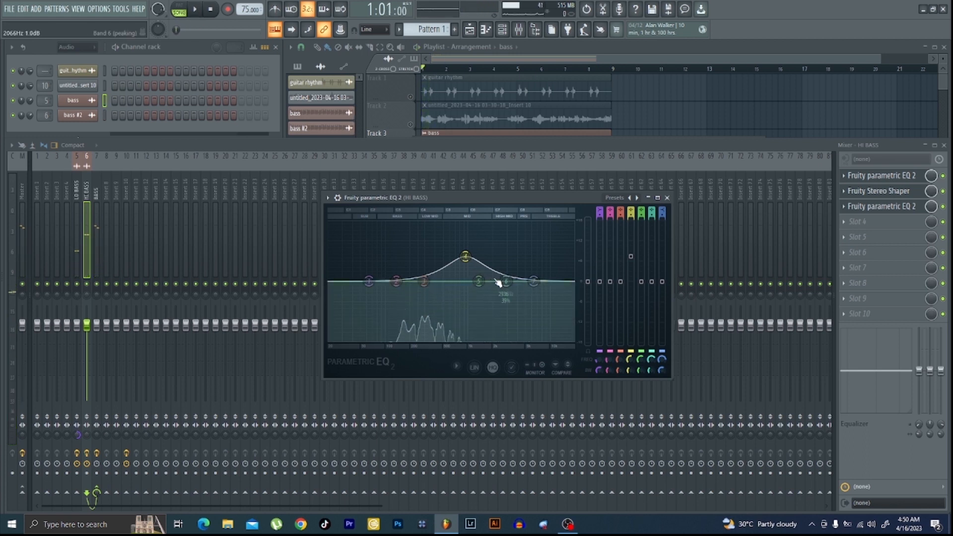